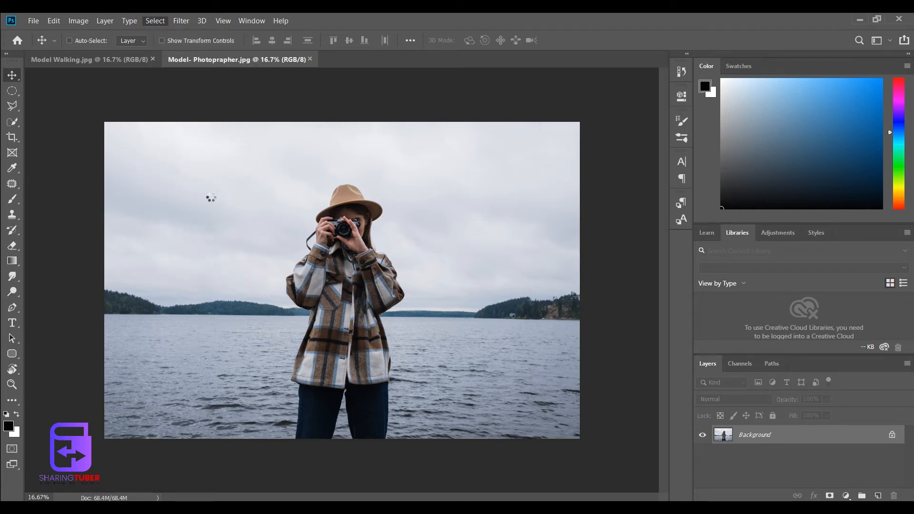
# - Add a layer mask from the selection to isolate the photographer, and place the masked layer in Model Walking.jpg
pyautogui.click(830, 496)
pyautogui.moveTo(325, 239); pyautogui.dragTo(315, 342)
# - Enlarge the photographer layer with Free Transform and center her over the road scene
pyautogui.hotkey('ctrl', 't')
pyautogui.moveTo(541, 172); pyautogui.dragTo(664, 84)
pyautogui.moveTo(456, 221); pyautogui.dragTo(483, 209)
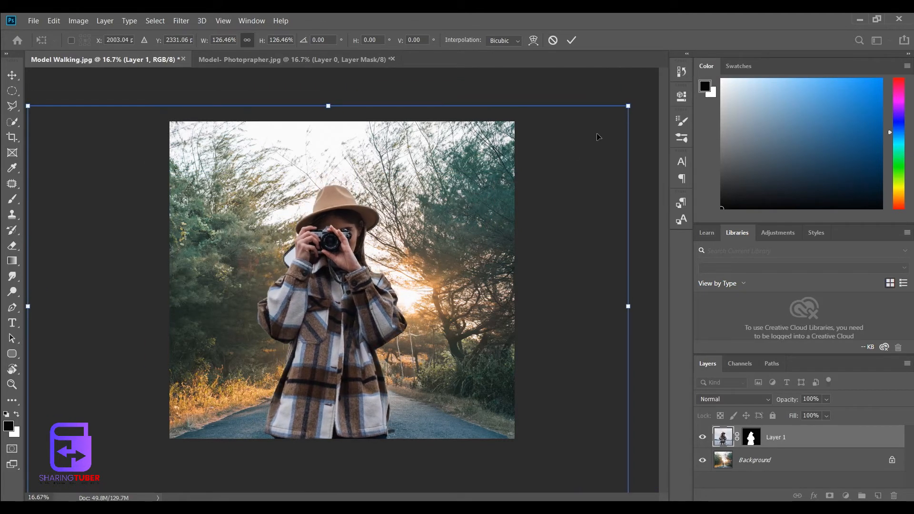
pyautogui.moveTo(624, 102); pyautogui.dragTo(645, 86)
pyautogui.moveTo(557, 162); pyautogui.dragTo(556, 163)
pyautogui.press('Return')
# - Paint black on Layer 1's mask at 100% brush opacity to remove background remnants beside the coat's hem
pyautogui.click(751, 440)
pyautogui.click(12, 199)
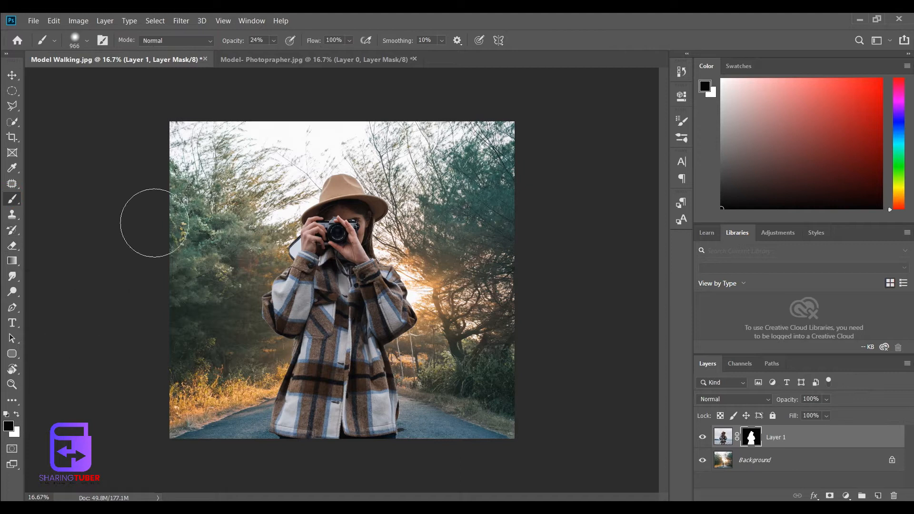
pyautogui.click(274, 41)
pyautogui.click(344, 15)
pyautogui.moveTo(384, 258); pyautogui.dragTo(360, 262)
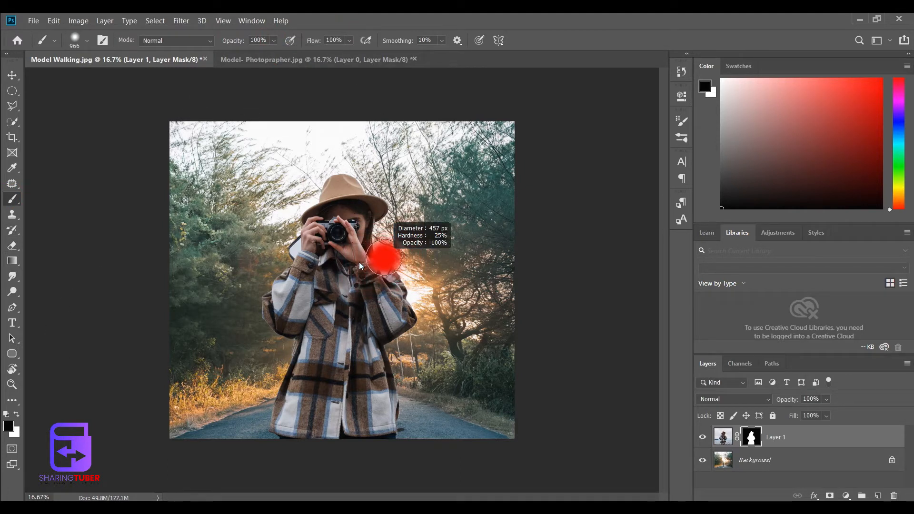
pyautogui.scroll(5, 400, 417)
pyautogui.press('space')
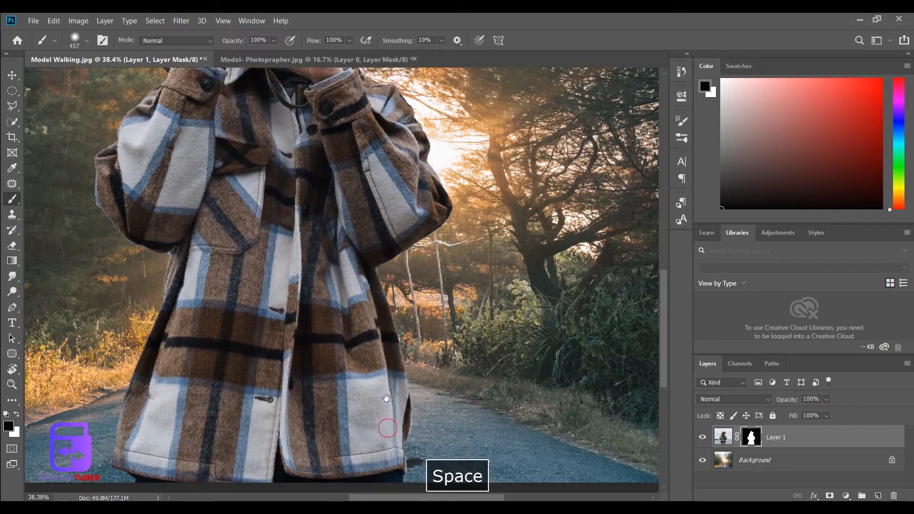
pyautogui.moveTo(387, 415); pyautogui.dragTo(381, 341)
pyautogui.moveTo(435, 379); pyautogui.dragTo(400, 386)
# - Clean up the mask along the coat's side and beneath the bent sleeve with a small black brush
pyautogui.press('space')
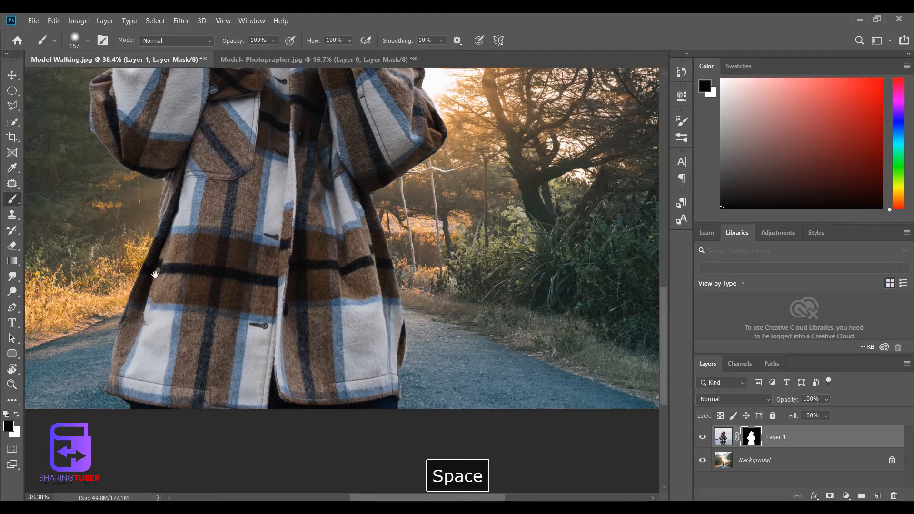
pyautogui.moveTo(156, 275); pyautogui.dragTo(204, 387)
pyautogui.moveTo(129, 247); pyautogui.dragTo(134, 210)
pyautogui.scroll(2, 129, 217)
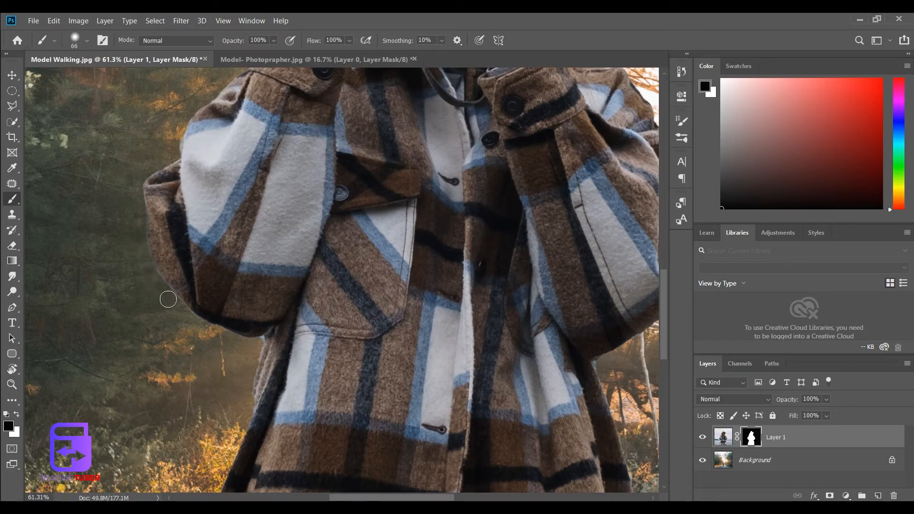
pyautogui.moveTo(237, 343); pyautogui.dragTo(248, 340)
pyautogui.scroll(2, 252, 337)
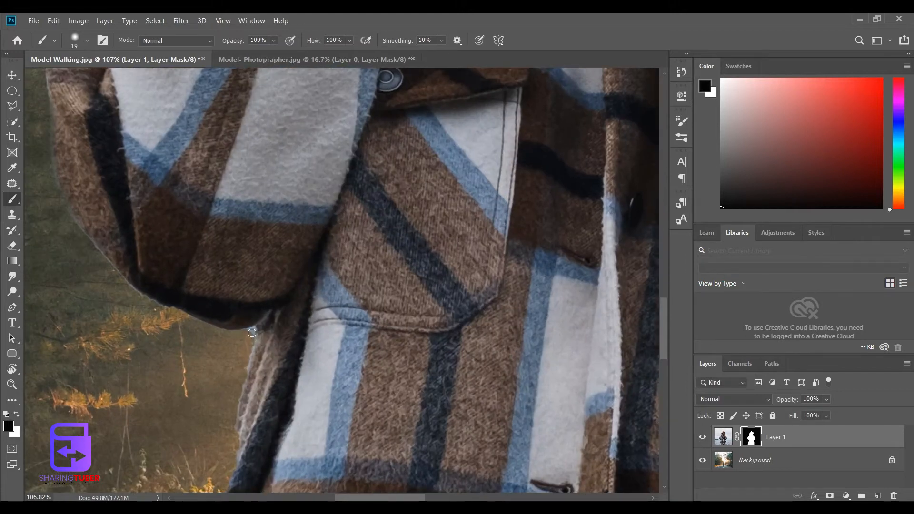
pyautogui.scroll(-4, 250, 332)
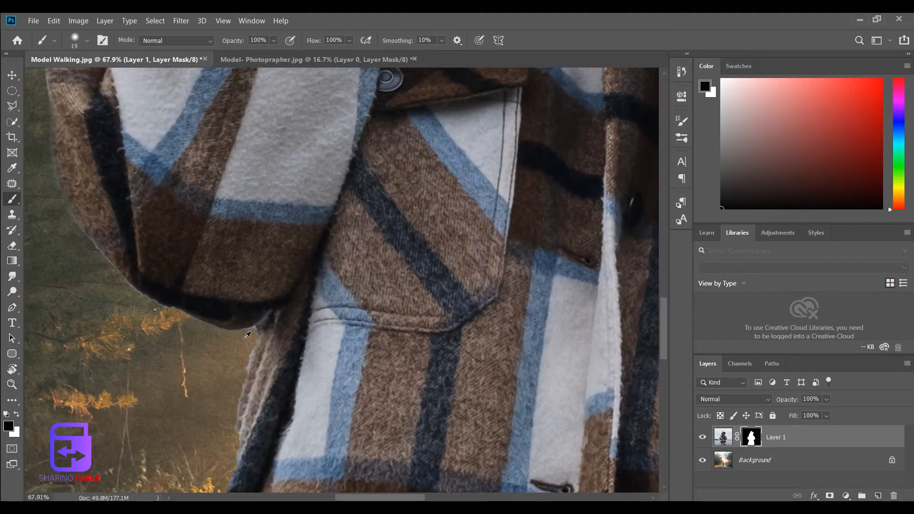
# - Select the leftover sky inside the camera strap loop with Quick Selection, fill it black on the mask and deselect
pyautogui.moveTo(260, 297); pyautogui.dragTo(182, 383)
pyautogui.moveTo(295, 301); pyautogui.dragTo(298, 366)
pyautogui.scroll(3, 328, 204)
pyautogui.moveTo(170, 208); pyautogui.dragTo(341, 237)
pyautogui.scroll(2, 180, 327)
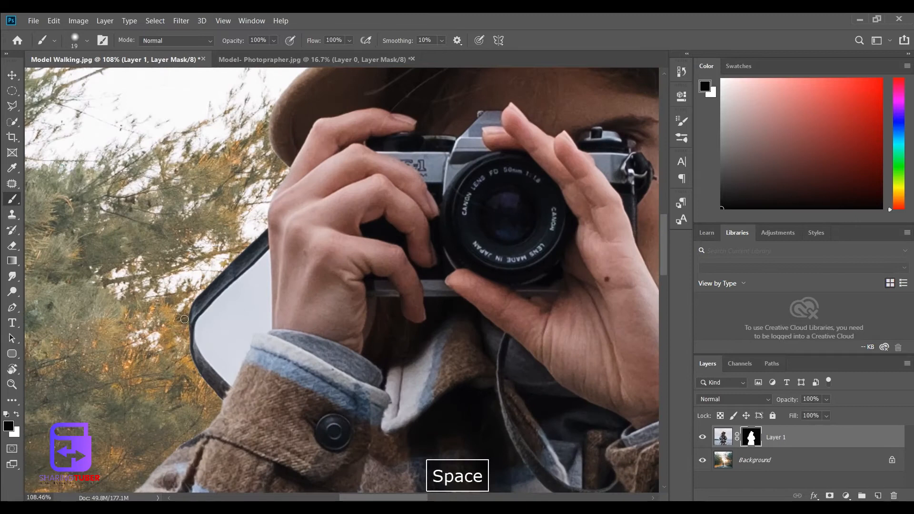
pyautogui.click(14, 120)
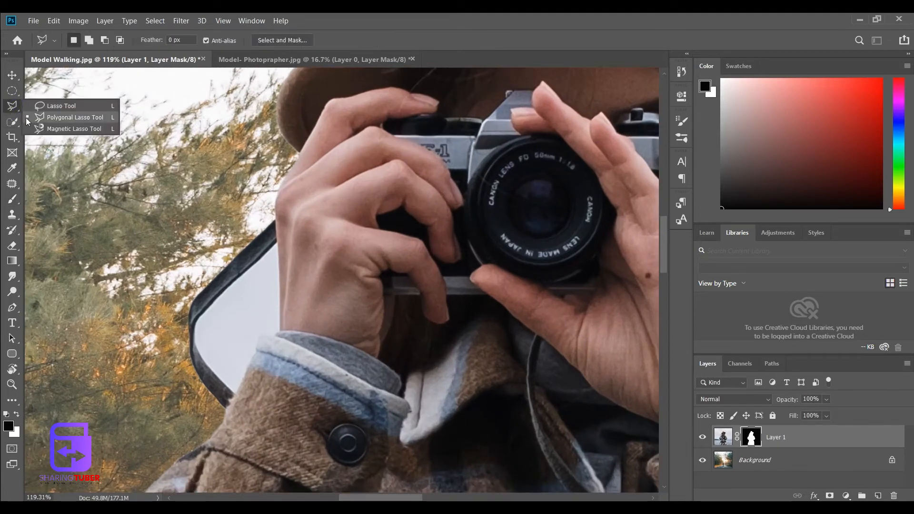
pyautogui.click(48, 120)
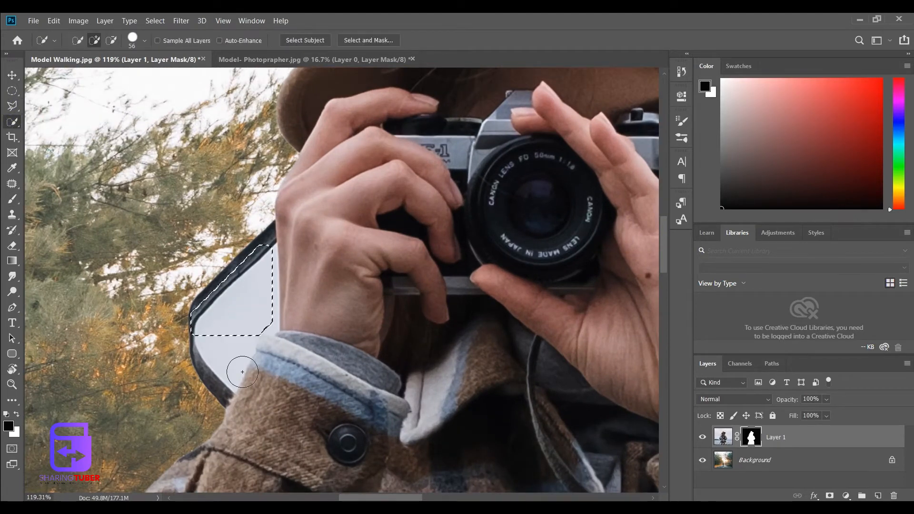
pyautogui.moveTo(248, 245); pyautogui.dragTo(233, 257)
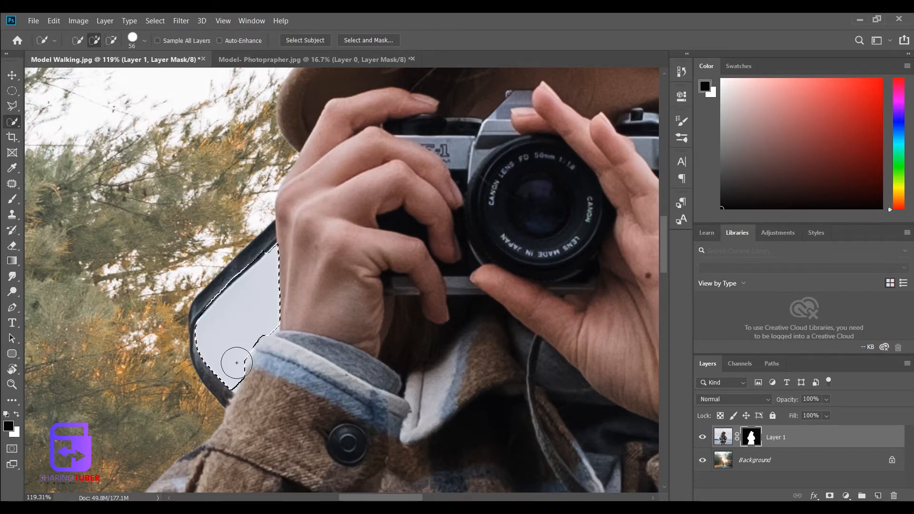
pyautogui.click(253, 244)
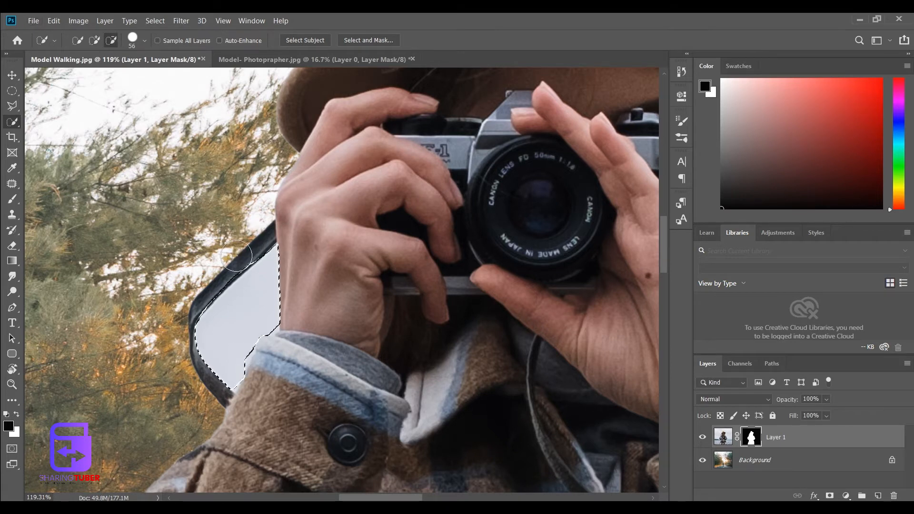
pyautogui.moveTo(214, 274); pyautogui.dragTo(203, 287)
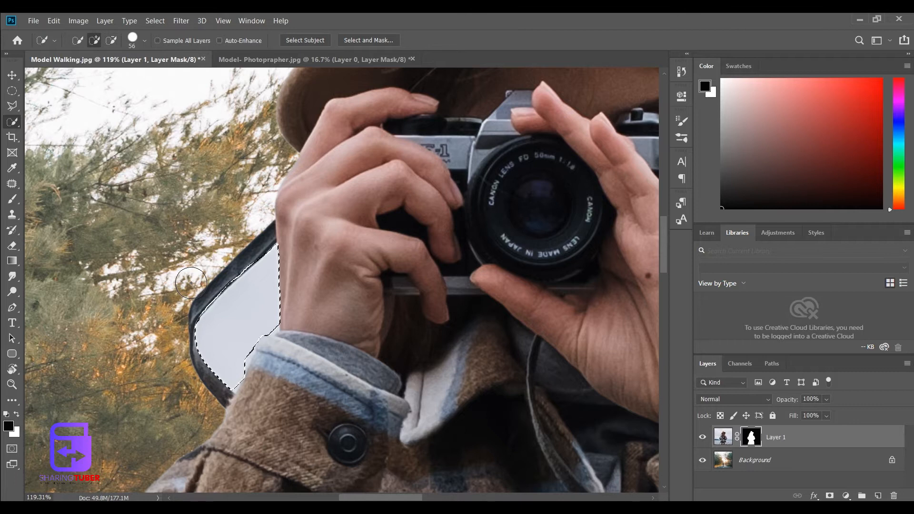
pyautogui.hotkey('alt', 'Delete')
pyautogui.hotkey('ctrl', 'd')
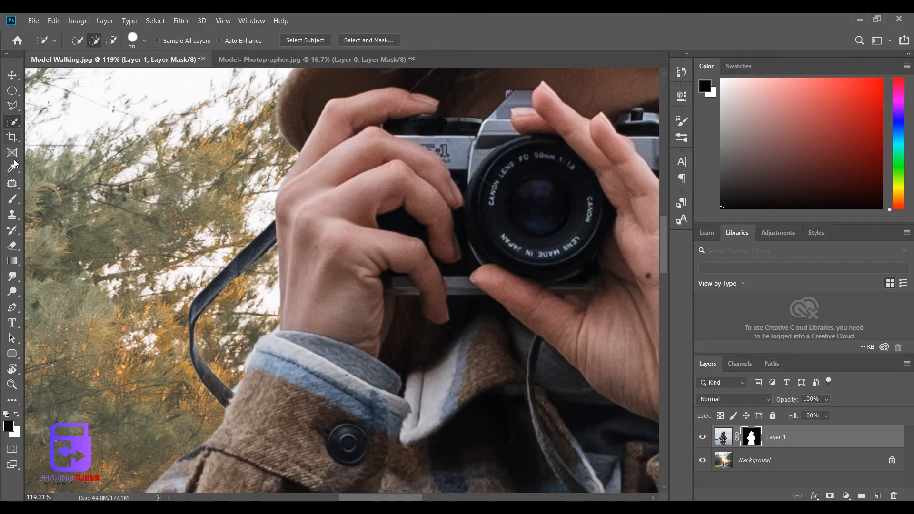
# - Clean up the mask edges around the camera strap and jacket cuff with a black brush of about 8 px
pyautogui.click(12, 199)
pyautogui.moveTo(174, 306); pyautogui.dragTo(170, 306)
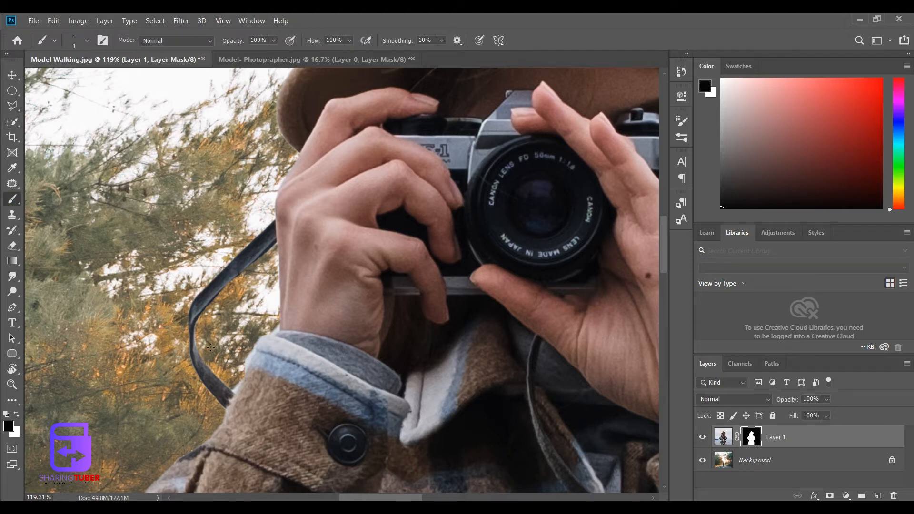
pyautogui.scroll(5, 222, 381)
pyautogui.moveTo(251, 391); pyautogui.dragTo(257, 392)
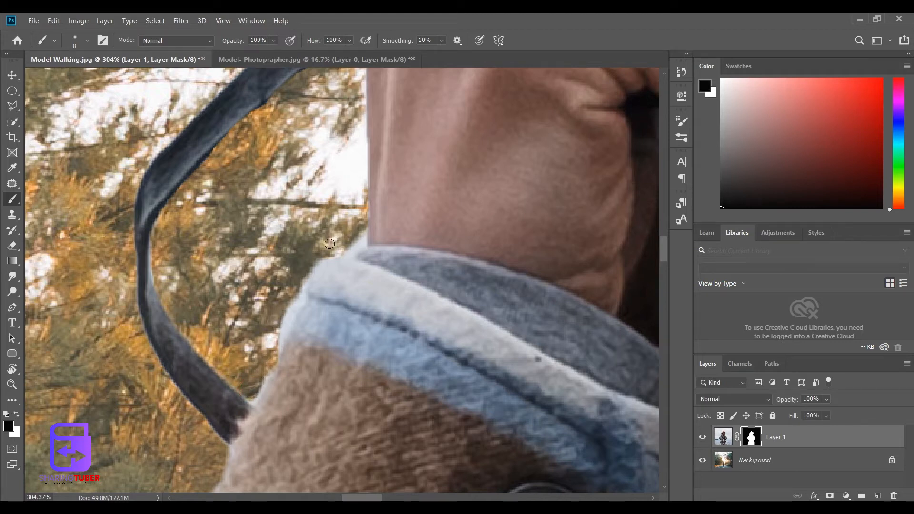
pyautogui.scroll(-10, 359, 232)
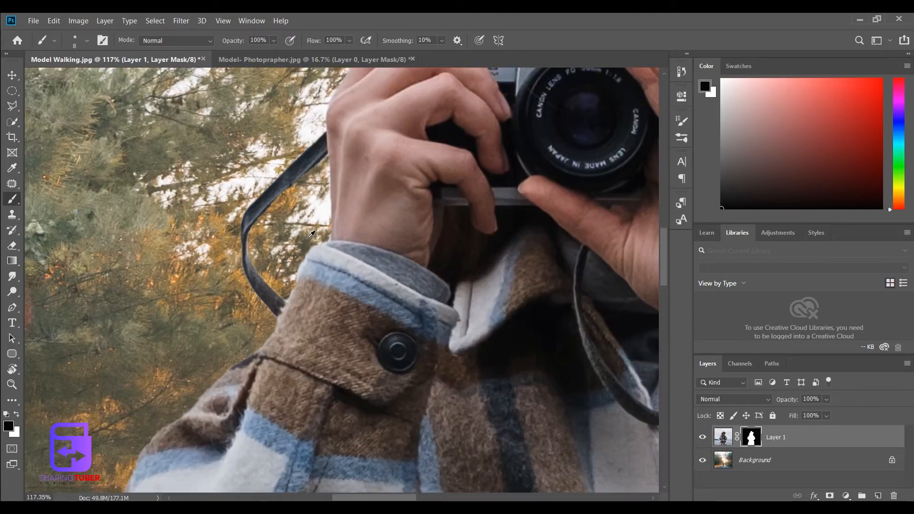
pyautogui.scroll(-4, 311, 235)
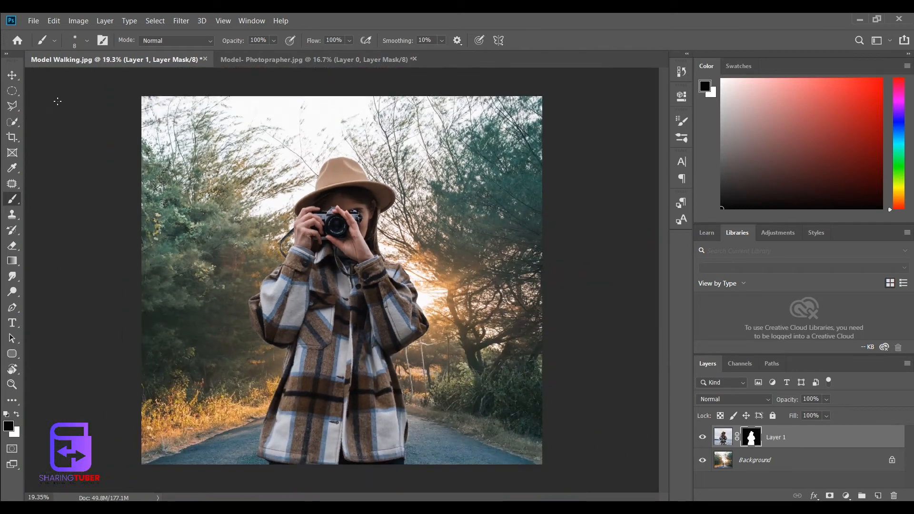
# - Paint the jacket away on Layer 1's mask with a soft 25% opacity black brush to reveal the walking man and road
pyautogui.click(11, 76)
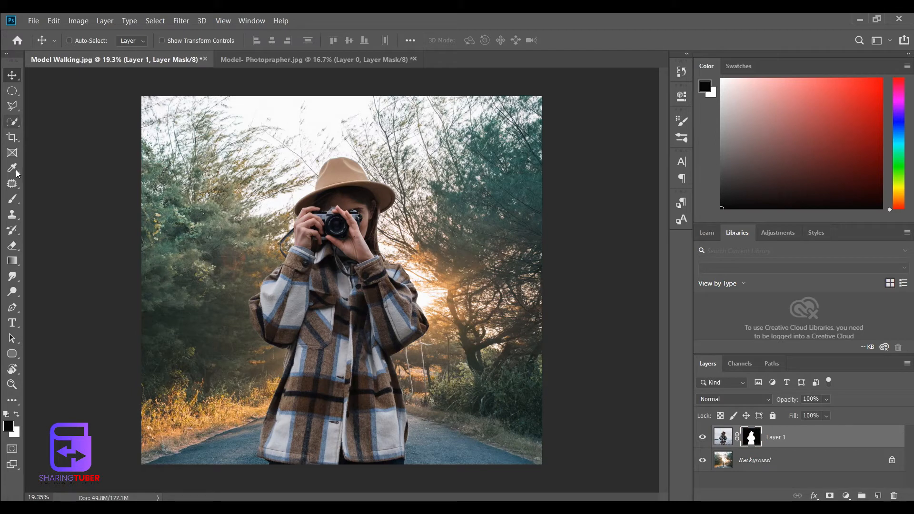
pyautogui.click(12, 199)
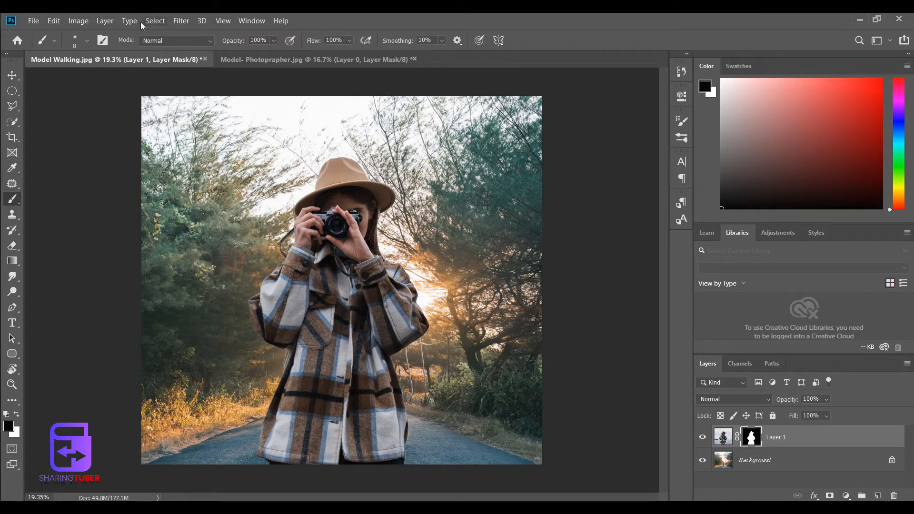
pyautogui.write('2')
pyautogui.moveTo(342, 294)
pyautogui.mouseDown()
pyautogui.moveTo(384, 295)
pyautogui.moveTo(339, 288)
pyautogui.moveTo(336, 390)
pyautogui.moveTo(338, 310)
pyautogui.moveTo(308, 447)
pyautogui.moveTo(366, 444)
pyautogui.moveTo(346, 329)
pyautogui.moveTo(344, 422)
pyautogui.moveTo(369, 296)
pyautogui.moveTo(324, 279)
pyautogui.moveTo(300, 312)
pyautogui.moveTo(313, 290)
pyautogui.moveTo(308, 309)
pyautogui.moveTo(328, 302)
pyautogui.moveTo(337, 398)
pyautogui.moveTo(336, 338)
pyautogui.moveTo(330, 413)
pyautogui.moveTo(300, 445)
pyautogui.moveTo(363, 454)
pyautogui.moveTo(353, 329)
pyautogui.moveTo(365, 480)
pyautogui.moveTo(361, 371)
pyautogui.moveTo(371, 416)
pyautogui.moveTo(356, 475)
pyautogui.moveTo(340, 376)
pyautogui.moveTo(342, 308)
pyautogui.moveTo(333, 391)
pyautogui.moveTo(333, 325)
pyautogui.moveTo(365, 303)
pyautogui.moveTo(384, 305)
pyautogui.moveTo(365, 284)
pyautogui.moveTo(344, 278)
pyautogui.moveTo(304, 303)
pyautogui.moveTo(318, 274)
pyautogui.moveTo(288, 315)
pyautogui.moveTo(320, 299)
pyautogui.moveTo(290, 307)
pyautogui.moveTo(310, 327)
pyautogui.moveTo(302, 437)
pyautogui.moveTo(352, 404)
pyautogui.moveTo(352, 297)
pyautogui.moveTo(345, 396)
pyautogui.moveTo(357, 376)
pyautogui.moveTo(345, 322)
pyautogui.moveTo(333, 419)
pyautogui.moveTo(333, 353)
pyautogui.moveTo(382, 307)
pyautogui.moveTo(367, 275)
pyautogui.moveTo(333, 257)
pyautogui.moveTo(295, 324)
pyautogui.moveTo(288, 459)
pyautogui.moveTo(362, 419)
pyautogui.moveTo(395, 350)
pyautogui.moveTo(376, 362)
pyautogui.moveTo(392, 313)
pyautogui.moveTo(381, 297)
pyautogui.moveTo(296, 300)
pyautogui.moveTo(333, 381)
pyautogui.moveTo(341, 429)
pyautogui.moveTo(347, 328)
pyautogui.moveTo(343, 400)
pyautogui.moveTo(336, 367)
pyautogui.moveTo(338, 419)
pyautogui.moveTo(373, 307)
pyautogui.moveTo(337, 267)
pyautogui.mouseUp()
pyautogui.click(12, 75)
pyautogui.scroll(-1, 338, 367)
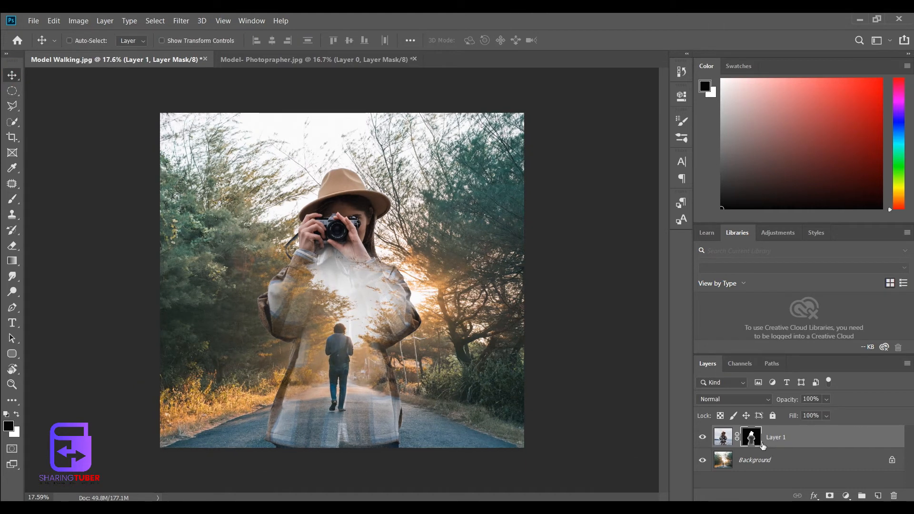
# - Scale Layer 1's image up to about 112% with Free Transform and reposition it slightly
pyautogui.click(713, 440)
pyautogui.hotkey('ctrl', 't')
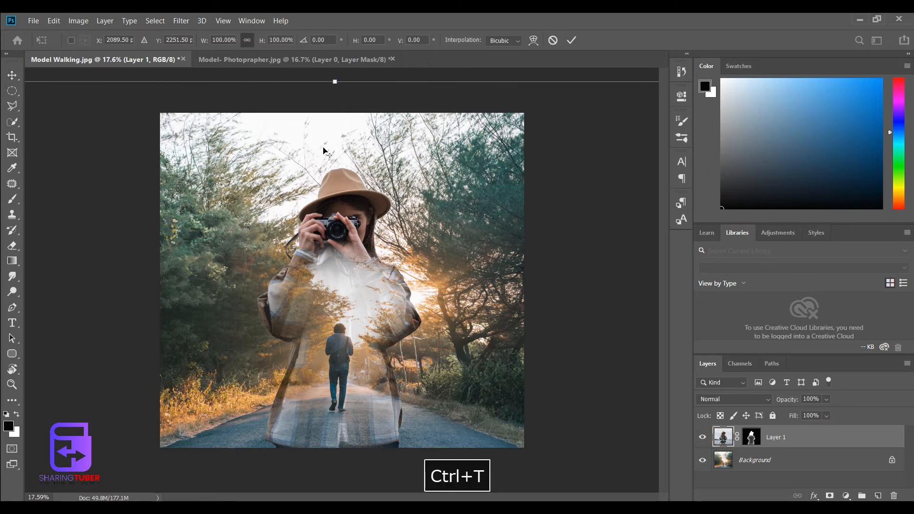
pyautogui.hotkey('ctrl', '-')
pyautogui.moveTo(564, 144); pyautogui.dragTo(590, 117)
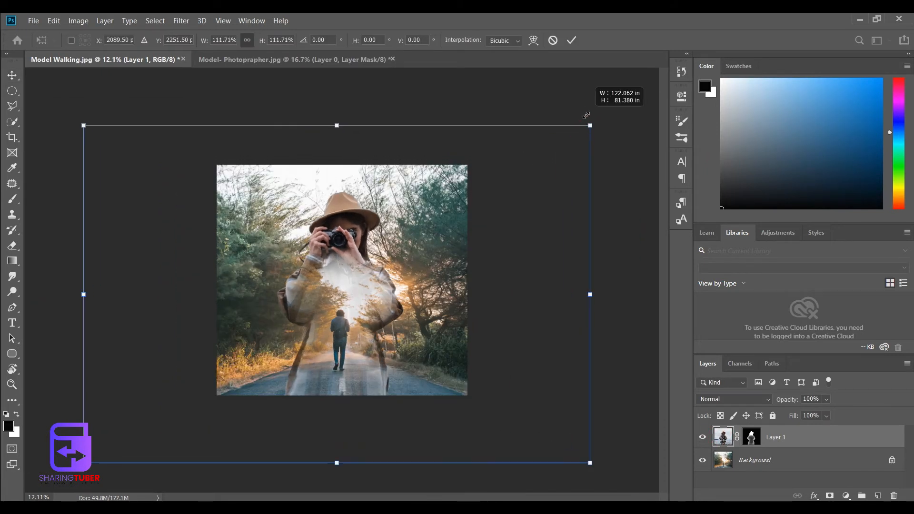
pyautogui.moveTo(506, 195); pyautogui.dragTo(507, 207)
pyautogui.press('Return')
pyautogui.scroll(5, 380, 301)
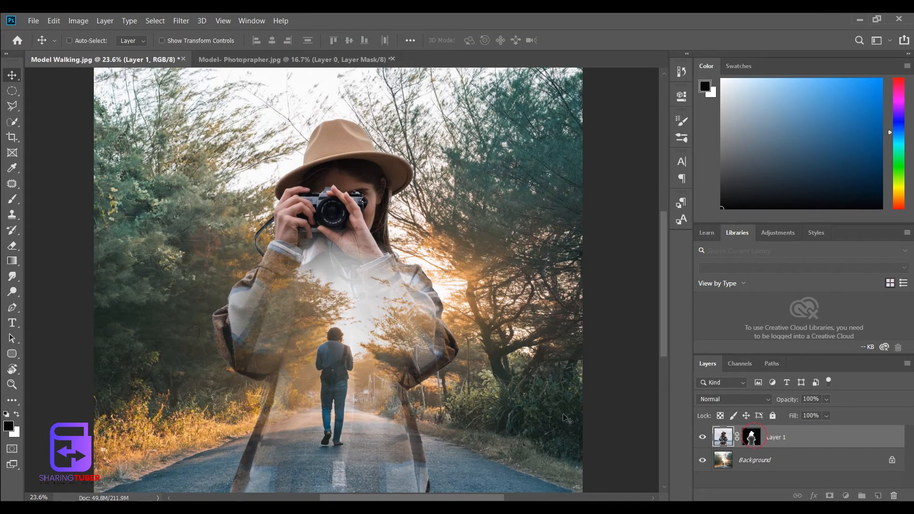
# - Blend the jacket further into the scene around the walking man by painting Layer 1's mask black at 25% opacity
pyautogui.click(754, 436)
pyautogui.click(14, 202)
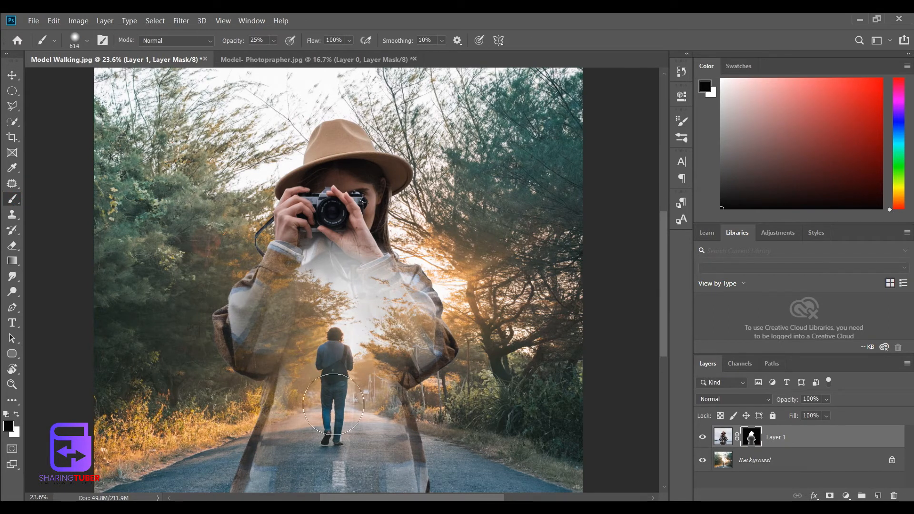
pyautogui.moveTo(333, 385)
pyautogui.mouseDown()
pyautogui.moveTo(299, 290)
pyautogui.moveTo(306, 268)
pyautogui.moveTo(365, 285)
pyautogui.moveTo(420, 330)
pyautogui.moveTo(378, 354)
pyautogui.moveTo(347, 408)
pyautogui.moveTo(278, 472)
pyautogui.moveTo(367, 467)
pyautogui.moveTo(387, 455)
pyautogui.moveTo(361, 341)
pyautogui.moveTo(339, 348)
pyautogui.moveTo(296, 328)
pyautogui.moveTo(262, 341)
pyautogui.moveTo(258, 323)
pyautogui.moveTo(293, 289)
pyautogui.mouseUp()
pyautogui.scroll(-2, 361, 331)
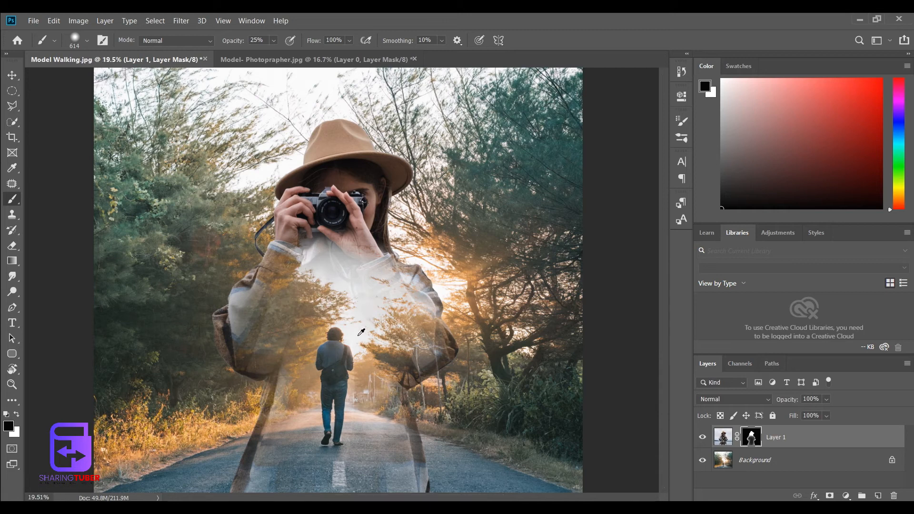
pyautogui.scroll(2, 340, 334)
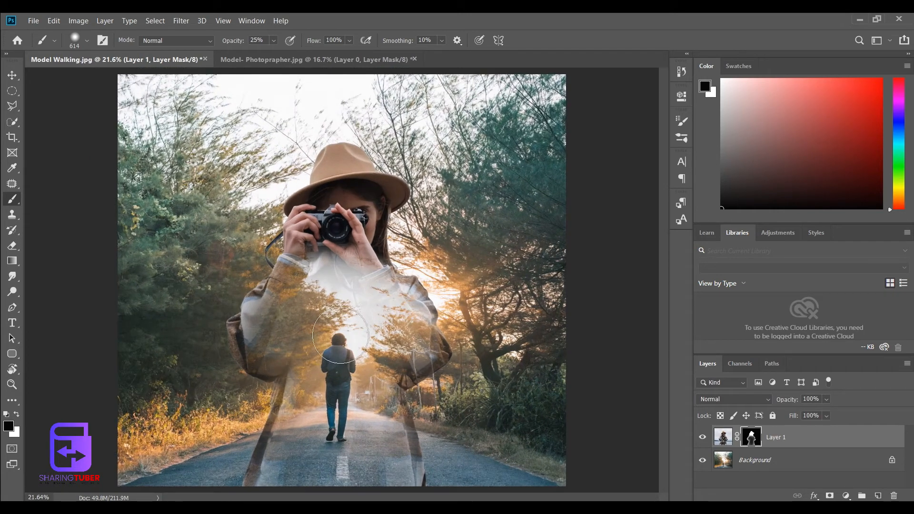
pyautogui.click(12, 75)
pyautogui.scroll(-2, 325, 316)
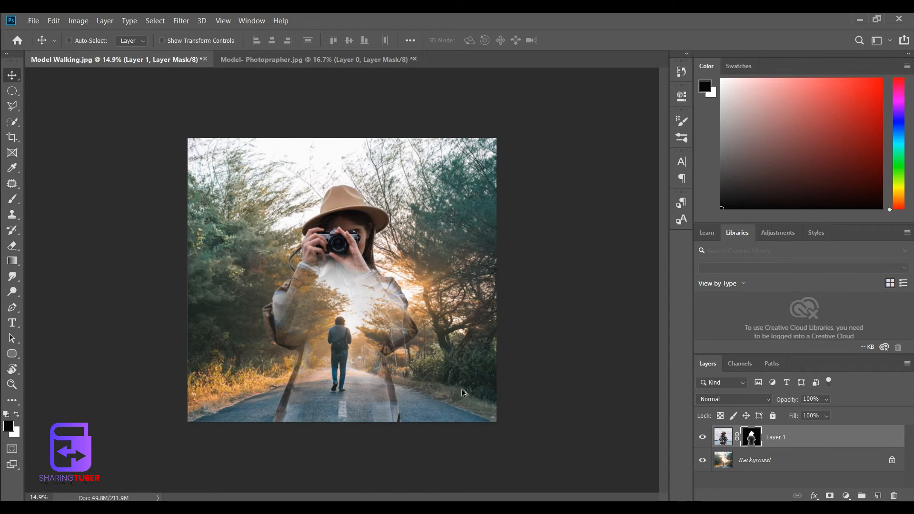
pyautogui.scroll(1, 463, 393)
# - Convert the Background to Layer 0 and add a new white-filled layer beneath it
pyautogui.doubleClick(769, 458)
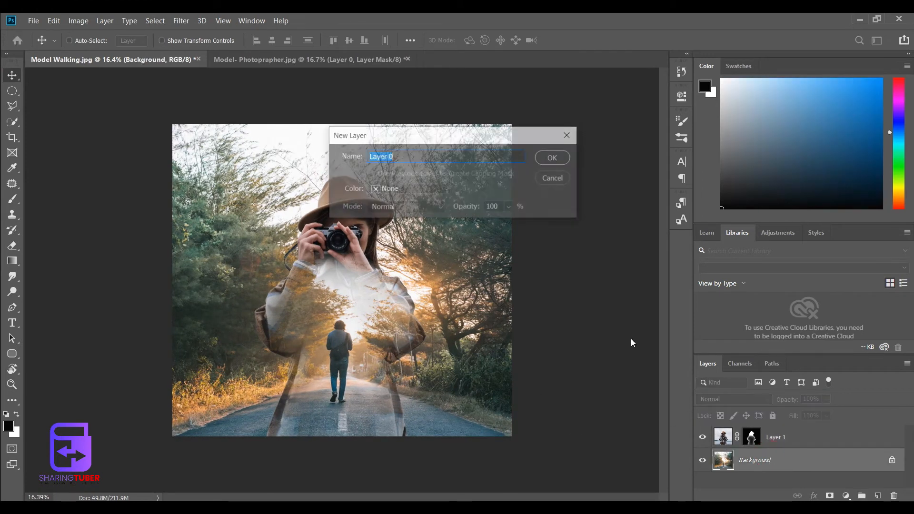
pyautogui.click(543, 155)
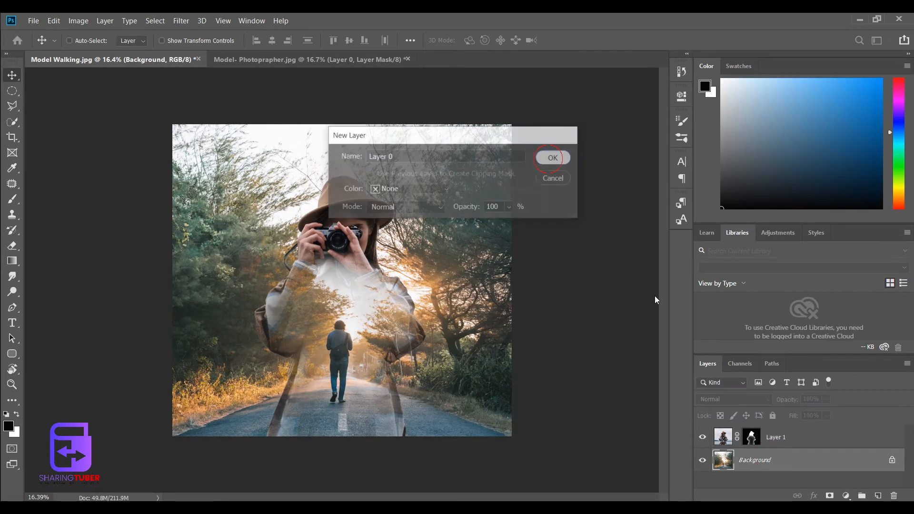
pyautogui.click(876, 497)
pyautogui.hotkey('ctrl', 'Delete')
pyautogui.moveTo(756, 466)
pyautogui.mouseDown()
pyautogui.moveTo(754, 492)
pyautogui.moveTo(755, 482)
pyautogui.mouseUp()
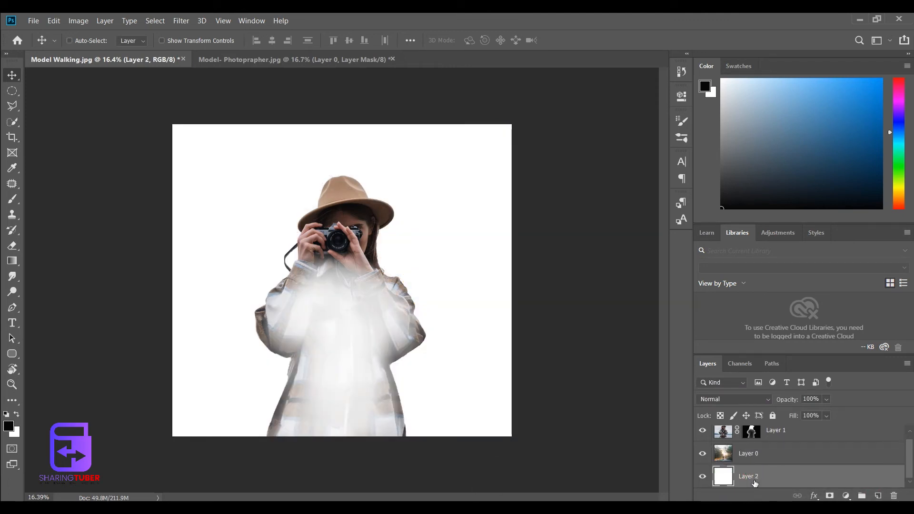
# - Duplicate Layer 1 and Layer 0 together and merge the copies into one layer
pyautogui.keyDown('shift'); pyautogui.click(776, 437); pyautogui.keyUp('shift')
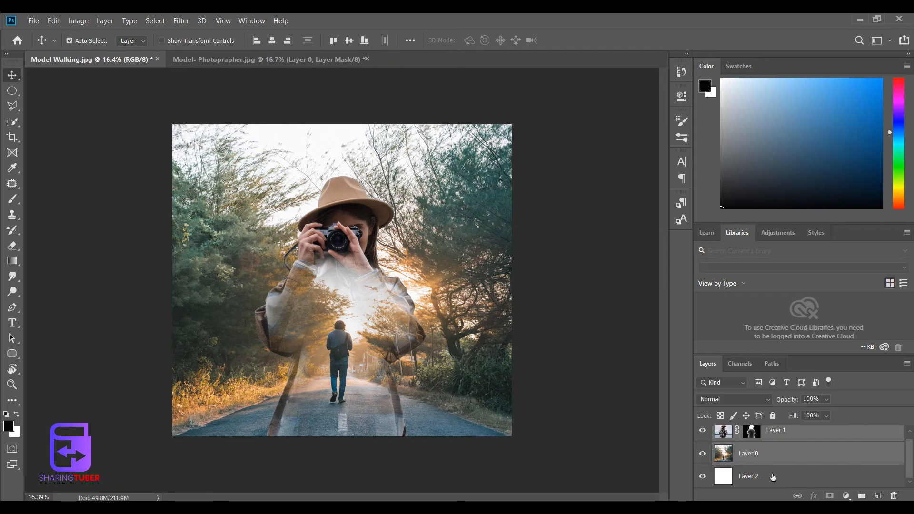
pyautogui.hotkey('ctrl', 'j')
pyautogui.hotkey('ctrl', 'e')
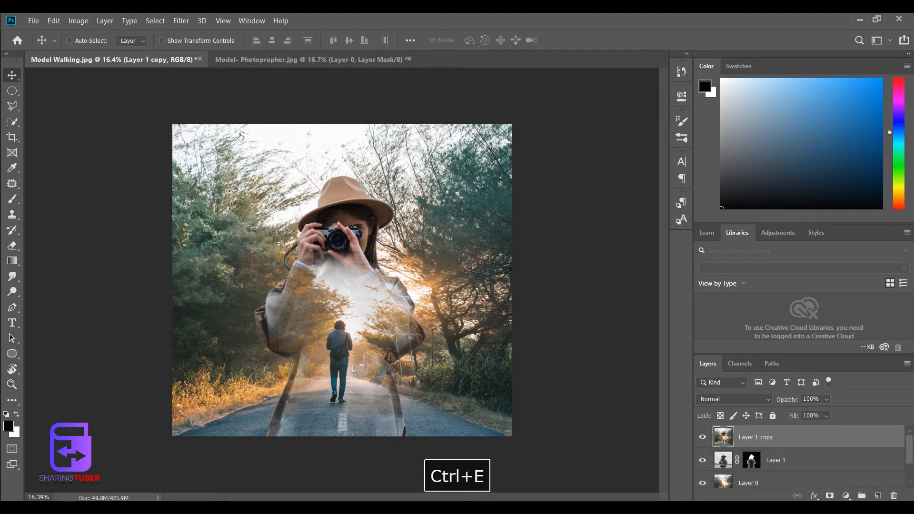
# - Open the merged layer copy in Nik Collection's Color Efex Pro 4 and choose the Cross Processing filter with method B02
pyautogui.click(180, 20)
pyautogui.moveTo(317, 263)
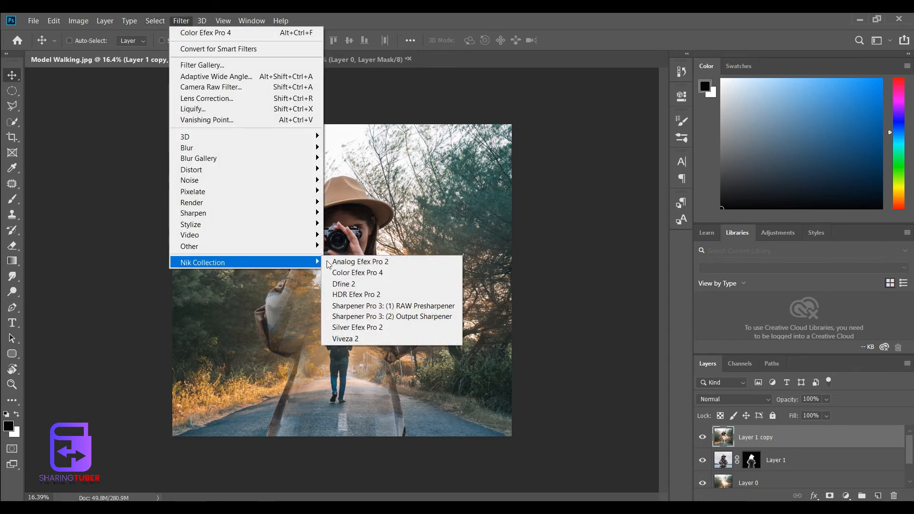
pyautogui.click(353, 273)
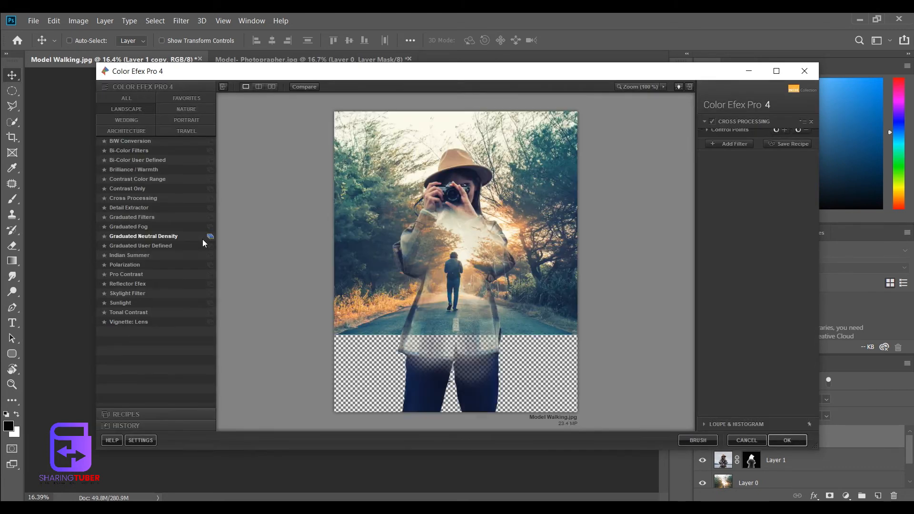
pyautogui.click(133, 198)
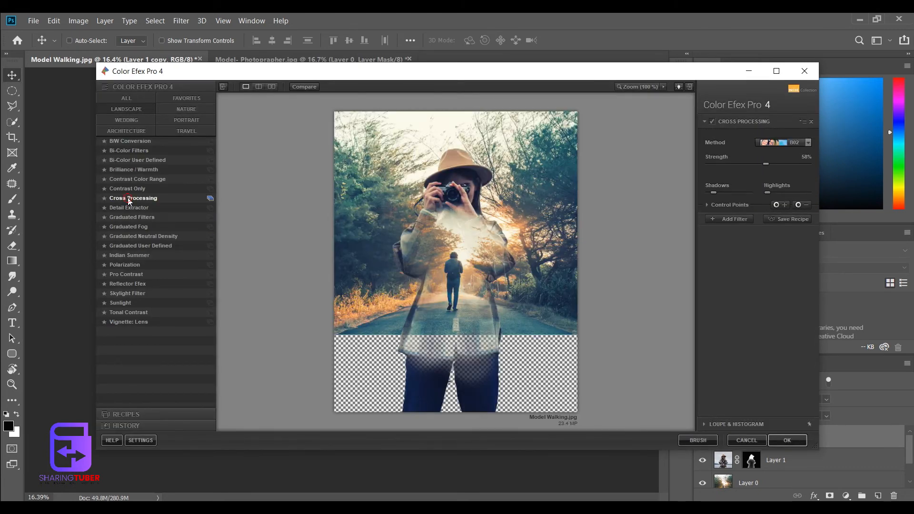
pyautogui.click(802, 142)
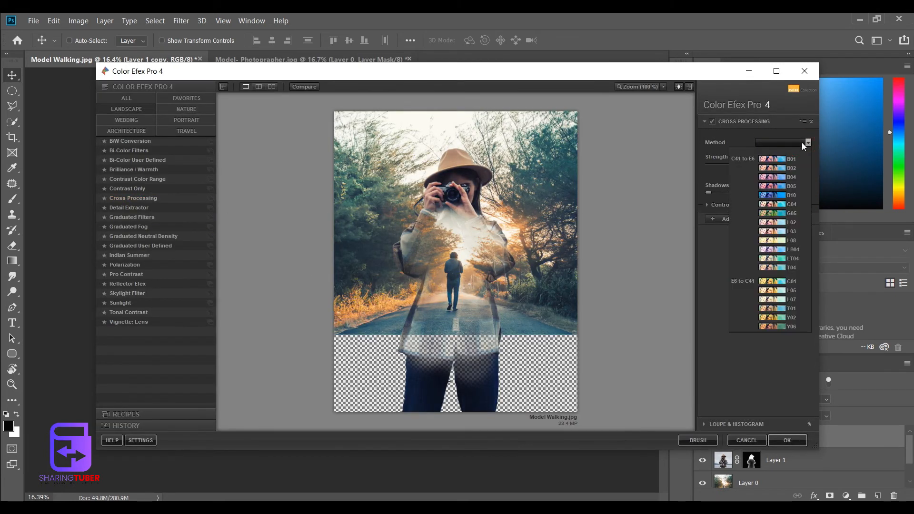
pyautogui.click(792, 169)
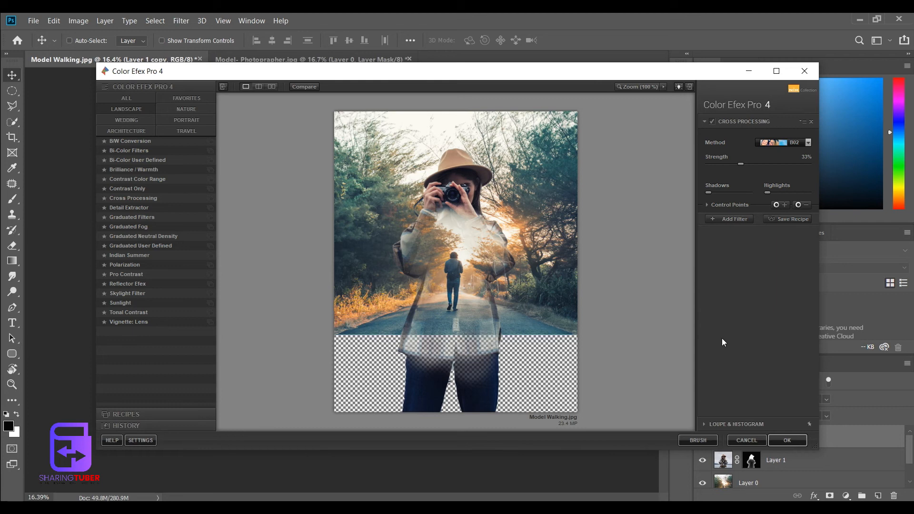
# - Raise the Cross Processing strength moderately and apply the filter to the merged composite
pyautogui.moveTo(742, 166); pyautogui.dragTo(756, 166)
pyautogui.moveTo(761, 165); pyautogui.dragTo(759, 165)
pyautogui.click(786, 440)
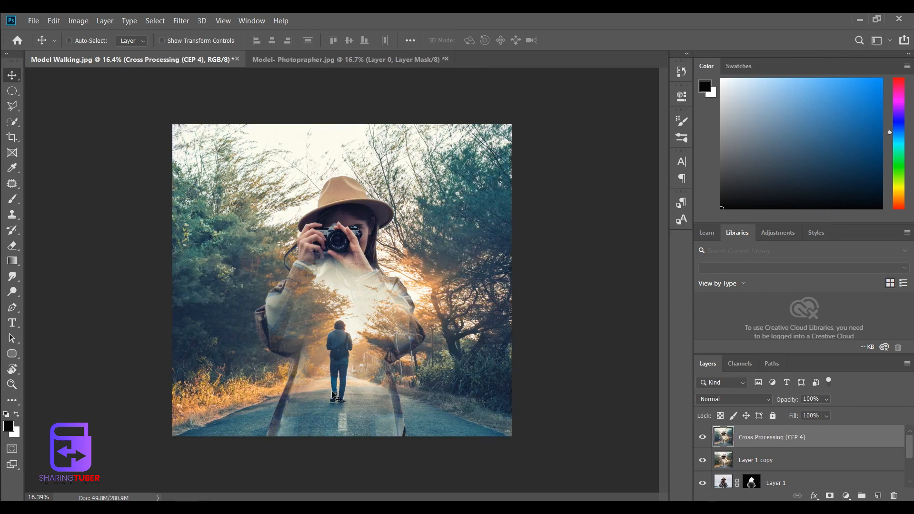
pyautogui.scroll(2, 331, 393)
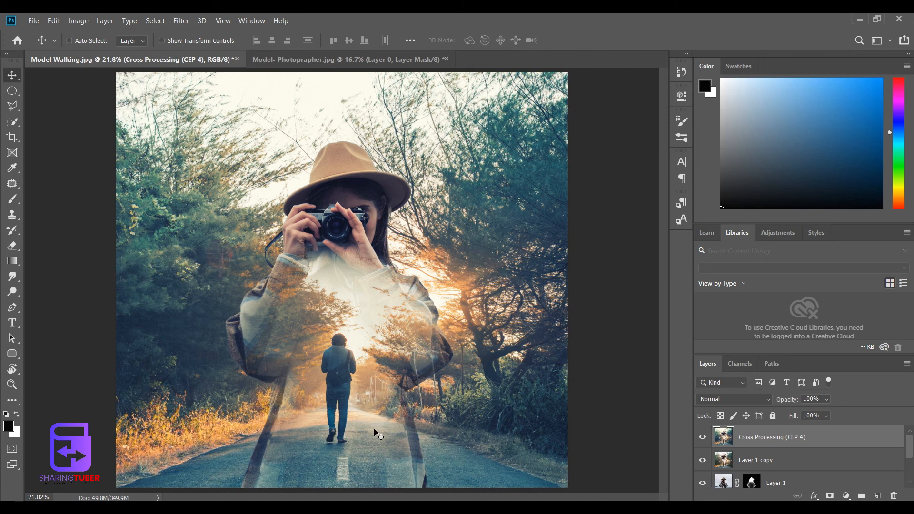